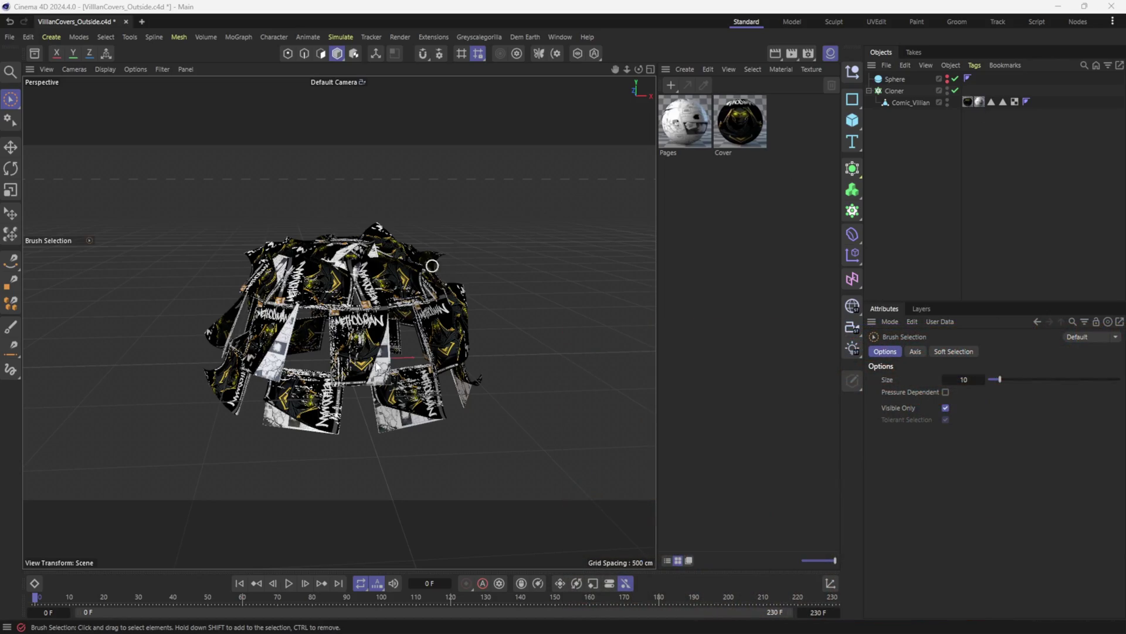
# Play the comic-page cloner animation in Cinema 4D, then stop it and scrub through frames 13–26.
pyautogui.click(289, 584)
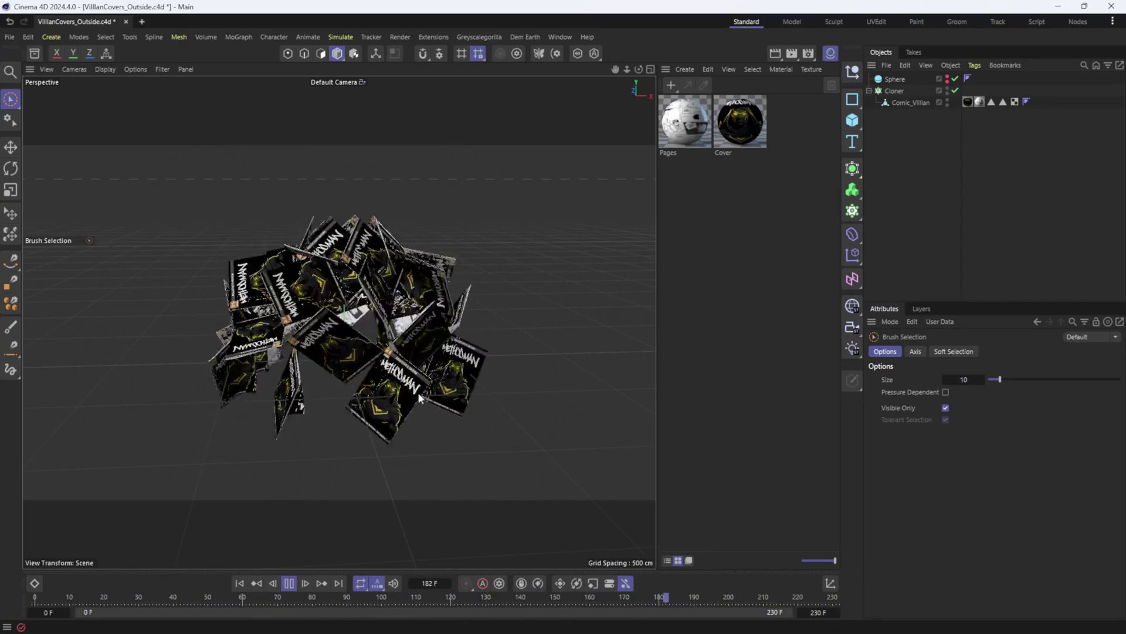
pyautogui.click(289, 582)
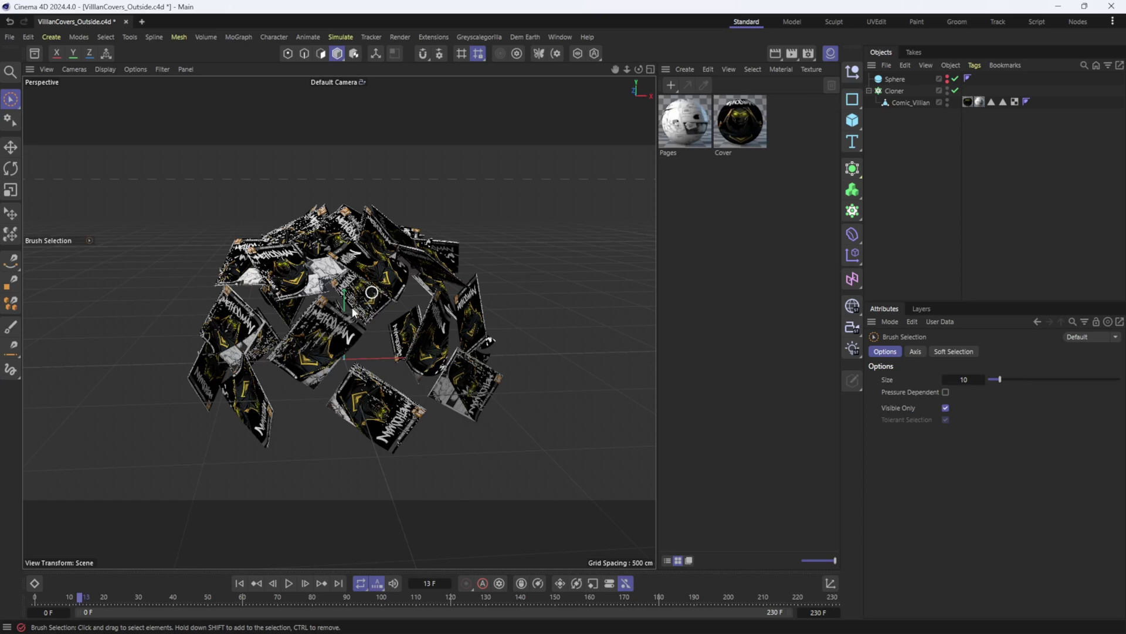
pyautogui.moveTo(81, 597); pyautogui.dragTo(125, 589)
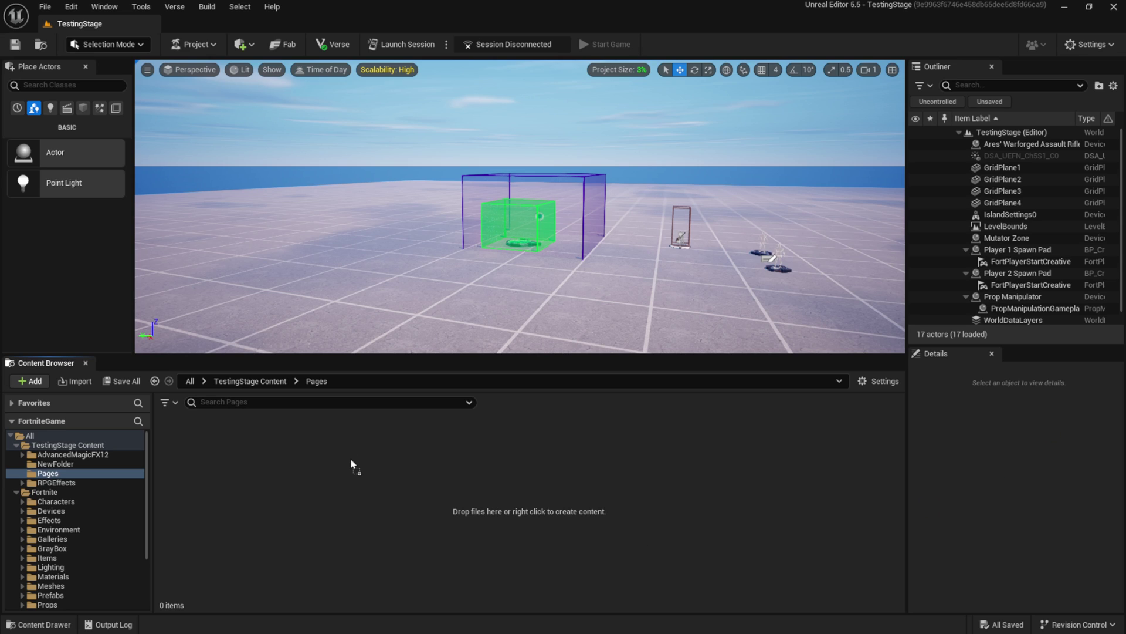
# Drop the VillianCovers_Outside FBX into Pages and run Import All to bring in skeletal meshes and animations.
pyautogui.moveTo(415, 520); pyautogui.dragTo(433, 522)
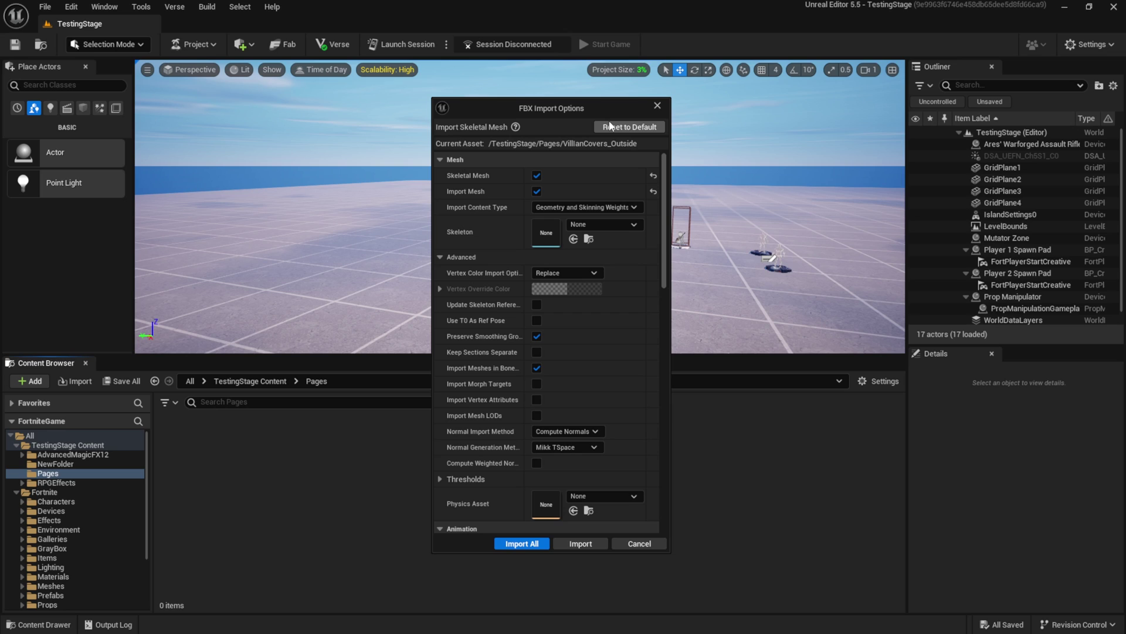
pyautogui.scroll(-5, 668, 232)
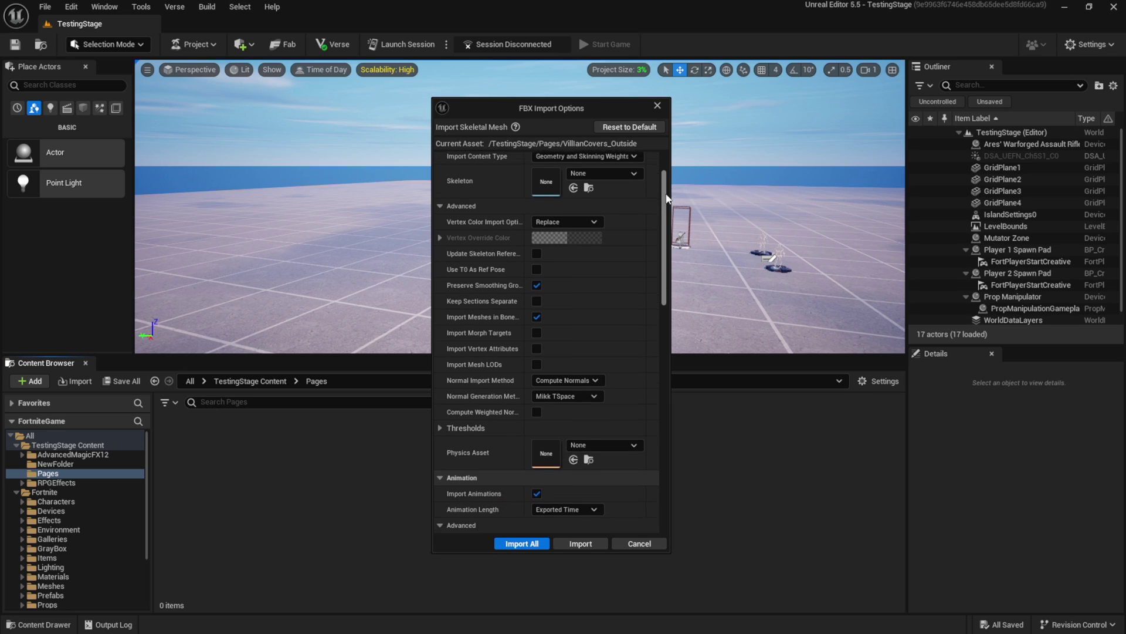
pyautogui.scroll(-2, 668, 232)
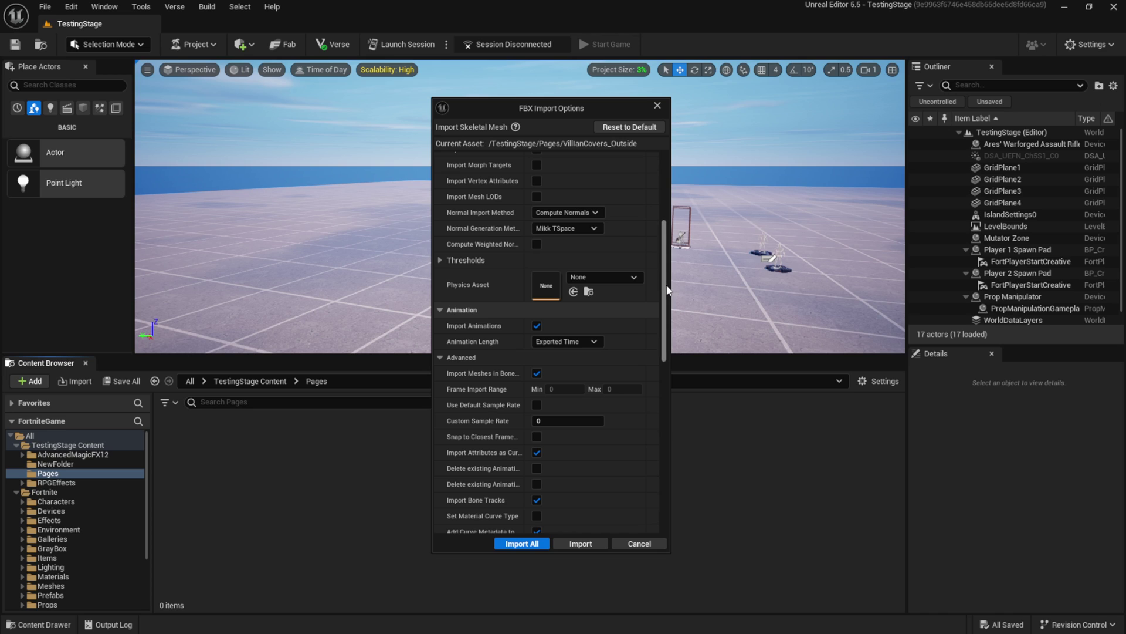
pyautogui.click(529, 544)
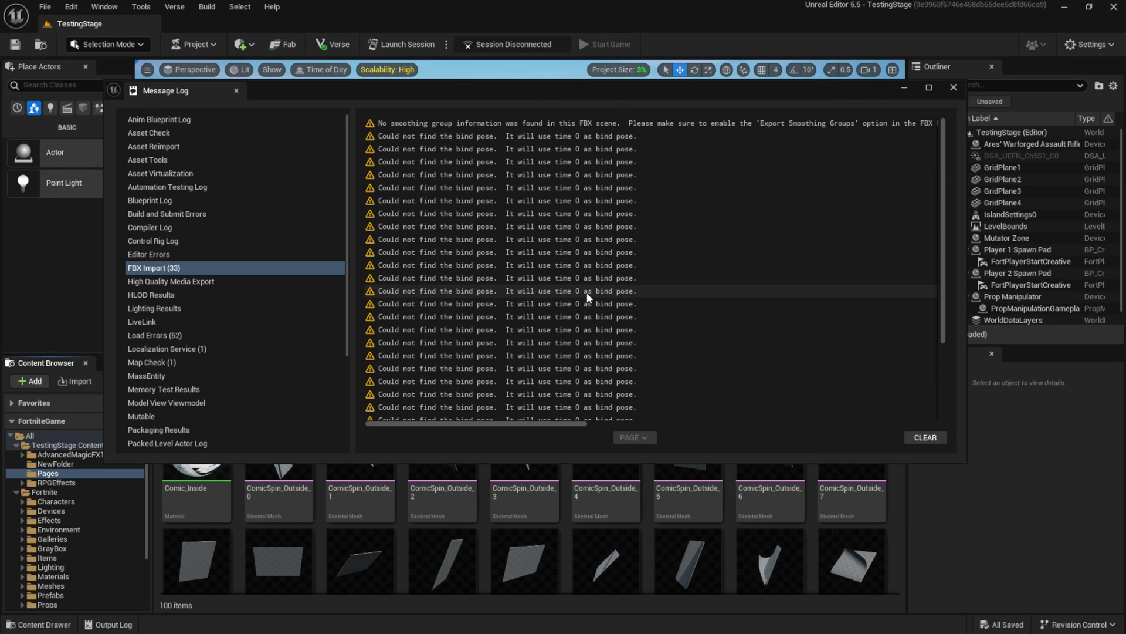
# Clear the FBX Import warnings from the Message Log.
pyautogui.click(926, 437)
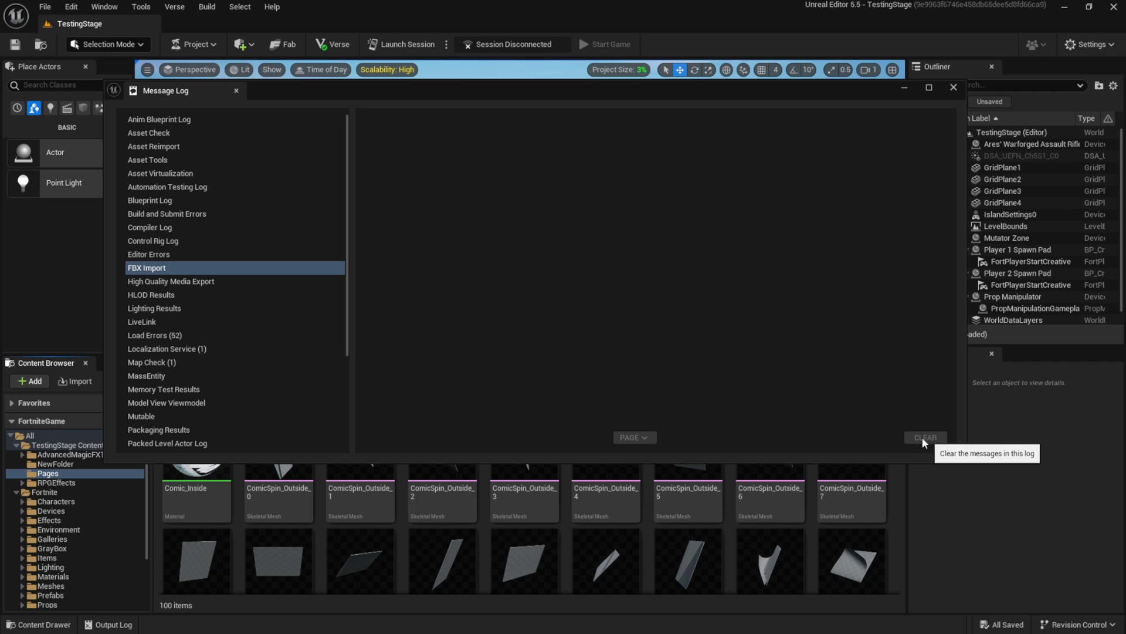
# Close the log, enlarge the Content Browser, scroll the assets and open ComicSpin_Outside_0.
pyautogui.click(951, 89)
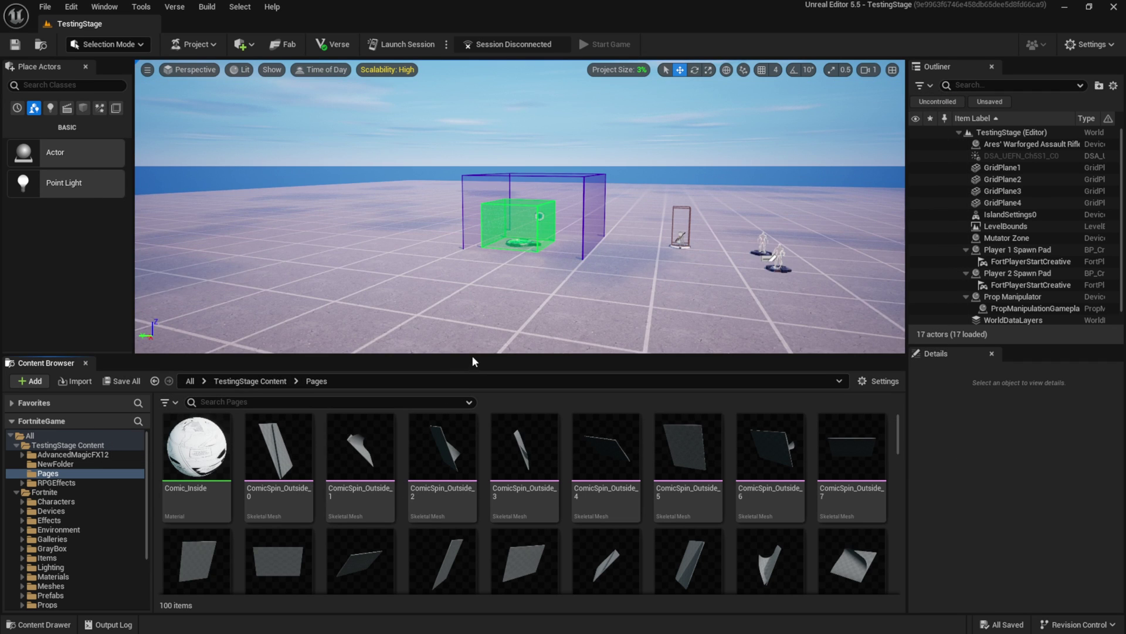
pyautogui.moveTo(474, 361); pyautogui.dragTo(472, 220)
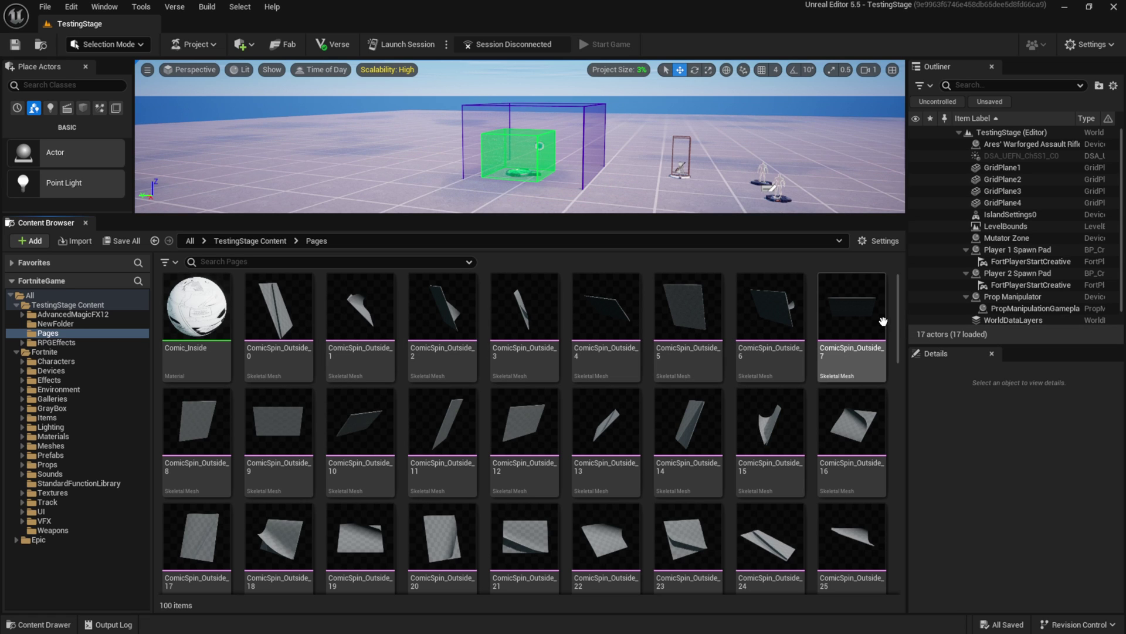
pyautogui.moveTo(897, 309); pyautogui.dragTo(901, 586)
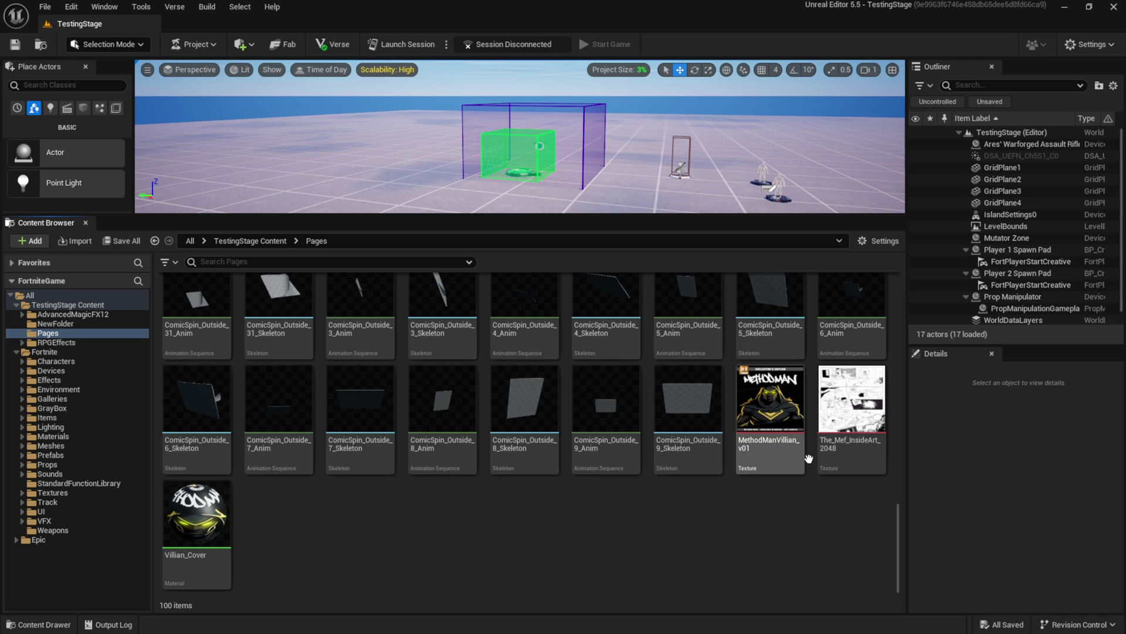
pyautogui.scroll(2, 526, 460)
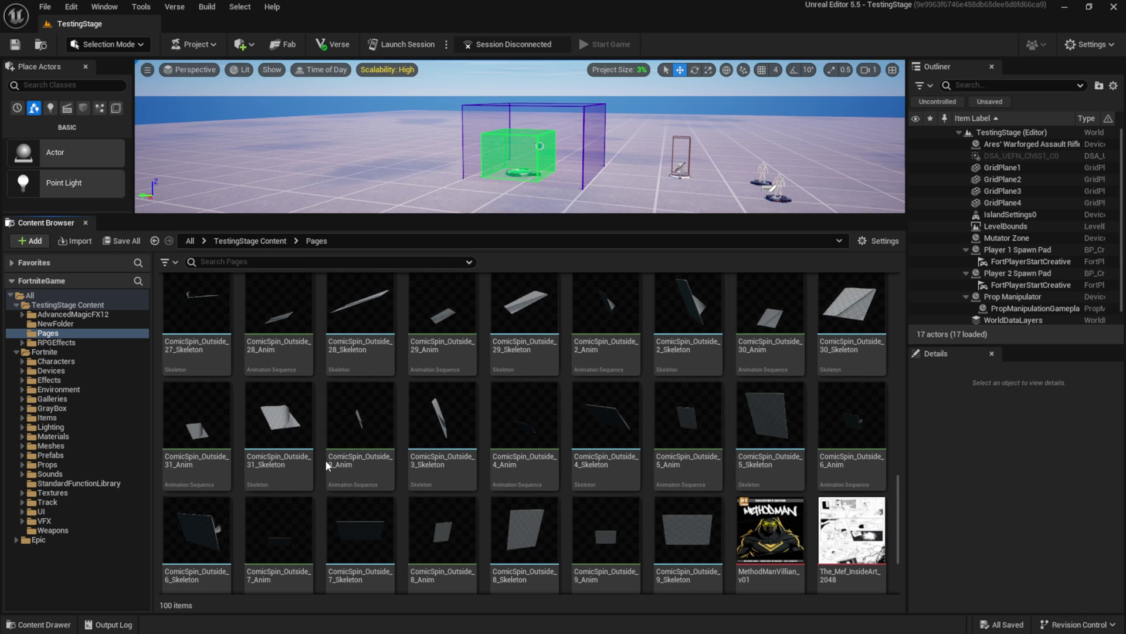
pyautogui.moveTo(894, 484); pyautogui.dragTo(921, 281)
pyautogui.click(280, 339)
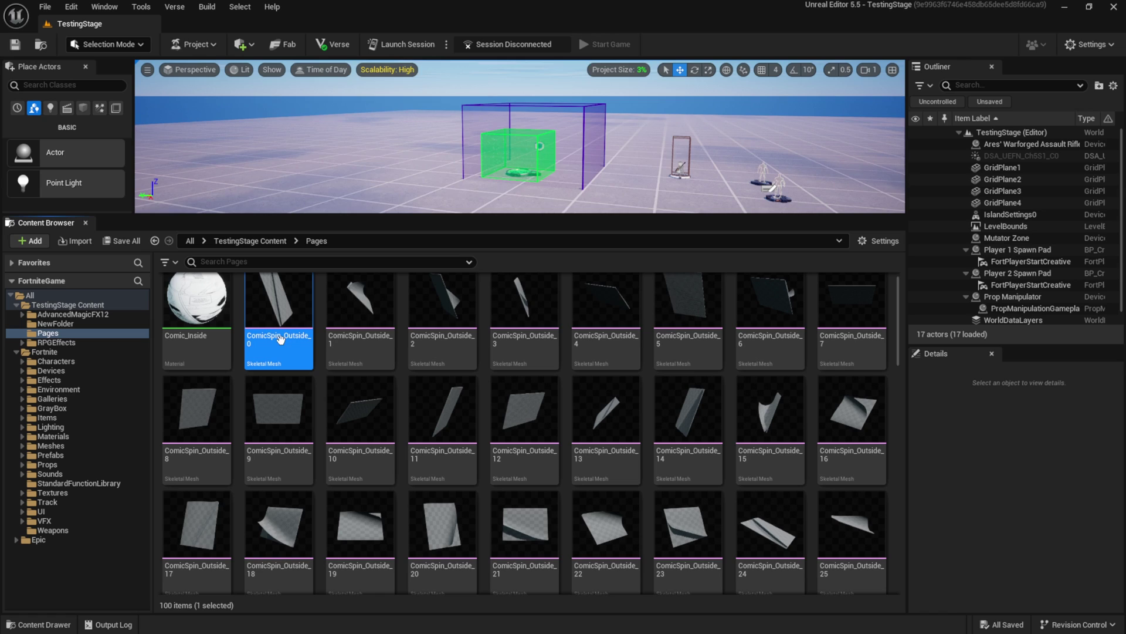
pyautogui.doubleClick(283, 308)
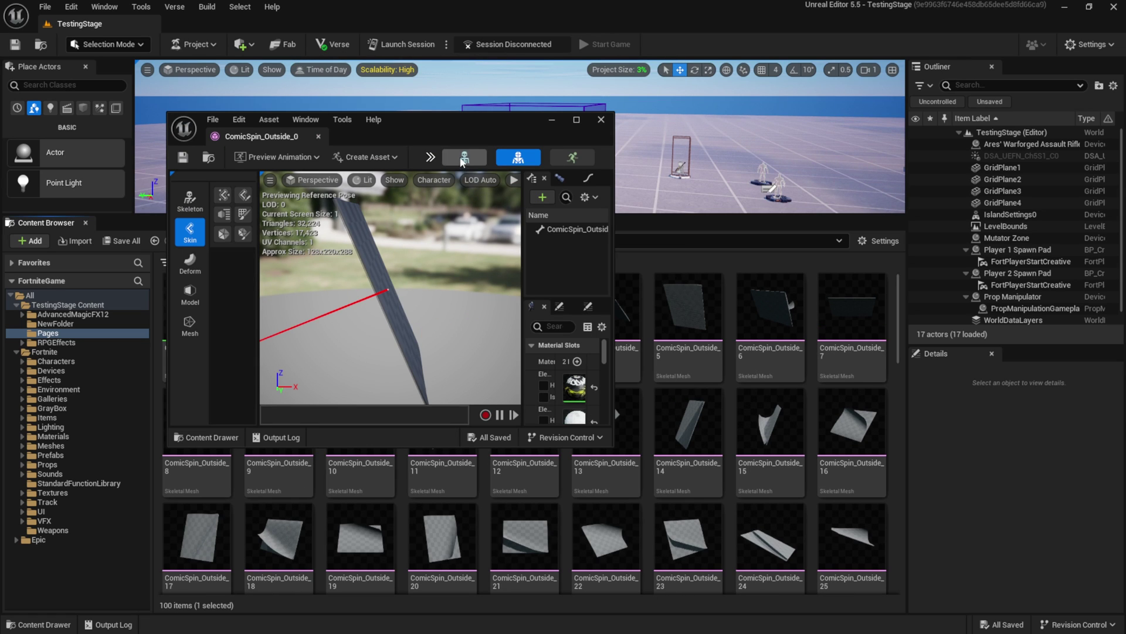
pyautogui.moveTo(459, 120); pyautogui.dragTo(455, 97)
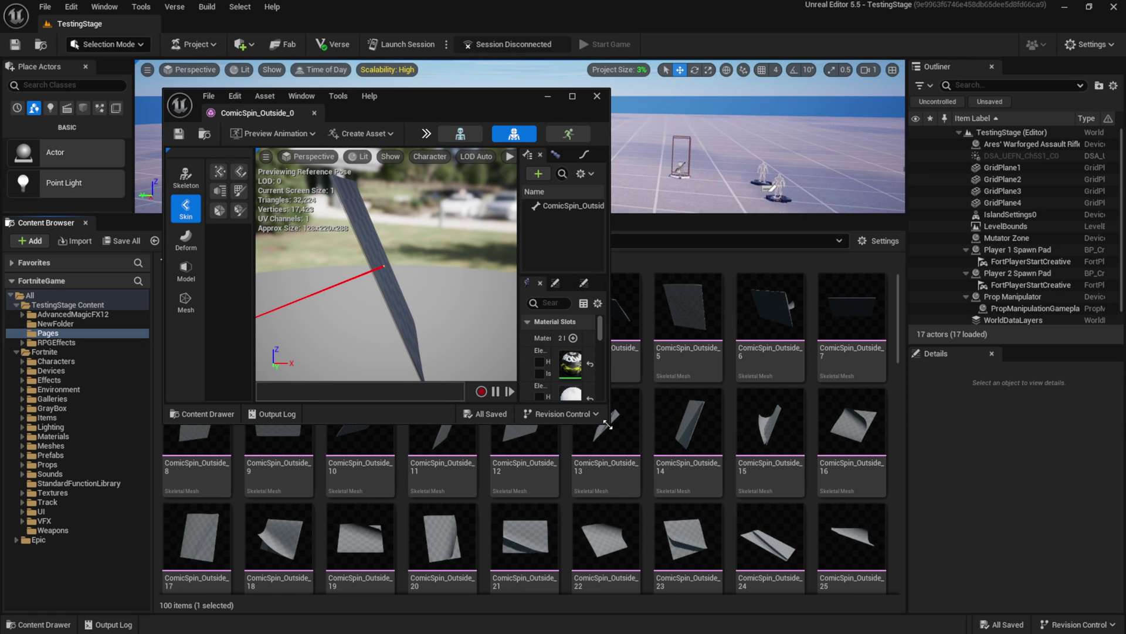
pyautogui.moveTo(608, 424); pyautogui.dragTo(867, 521)
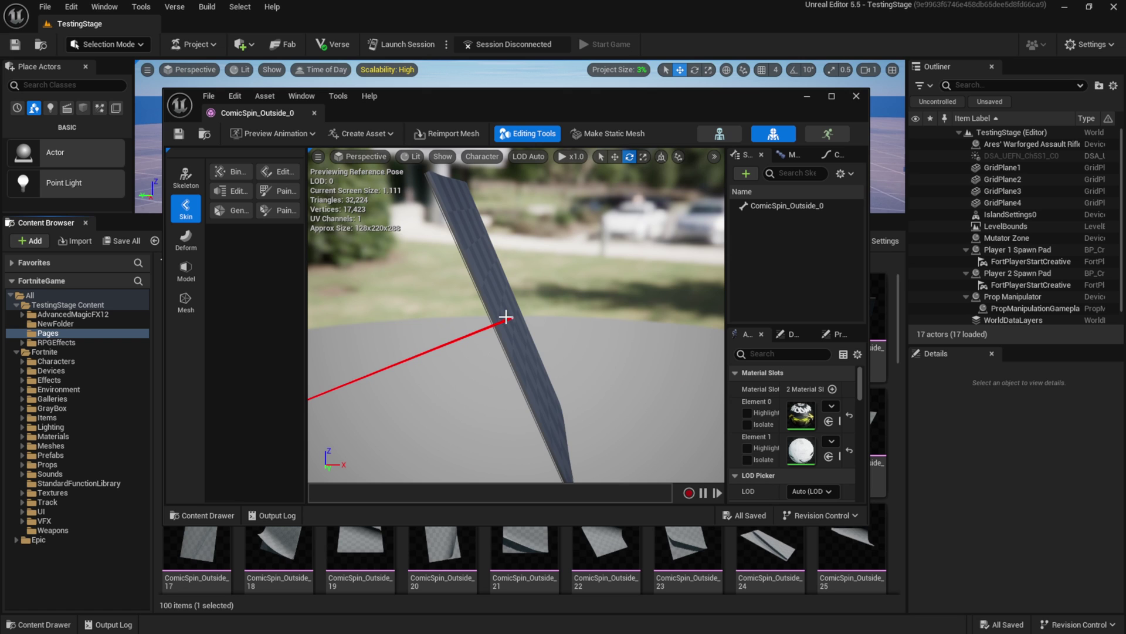
pyautogui.moveTo(505, 317); pyautogui.dragTo(546, 319)
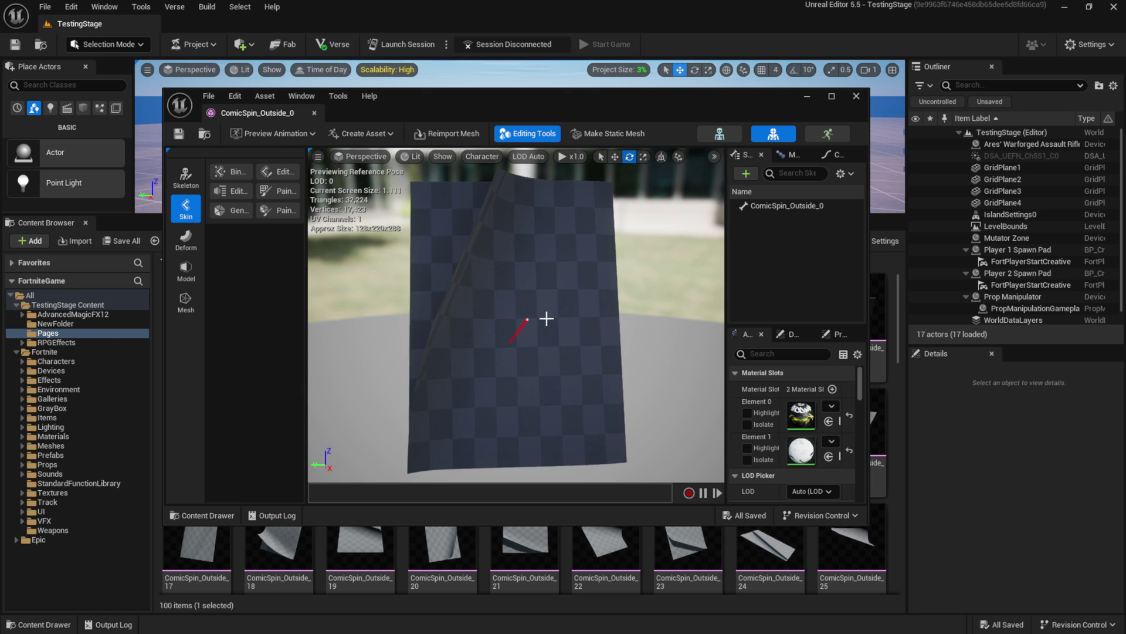
pyautogui.moveTo(544, 367); pyautogui.dragTo(512, 363)
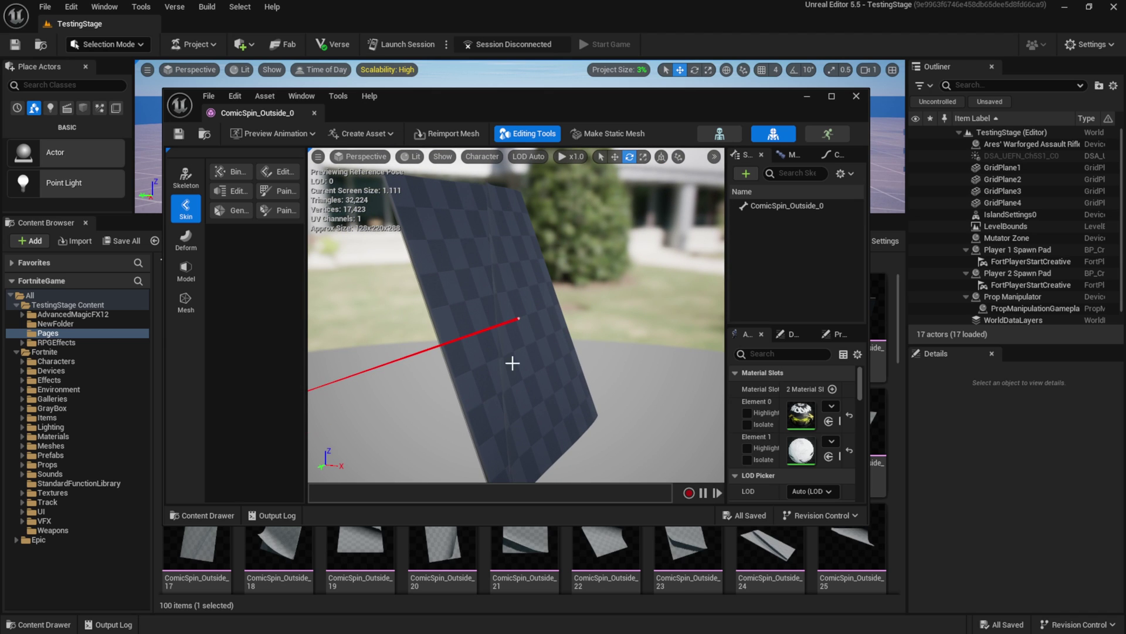
pyautogui.click(855, 96)
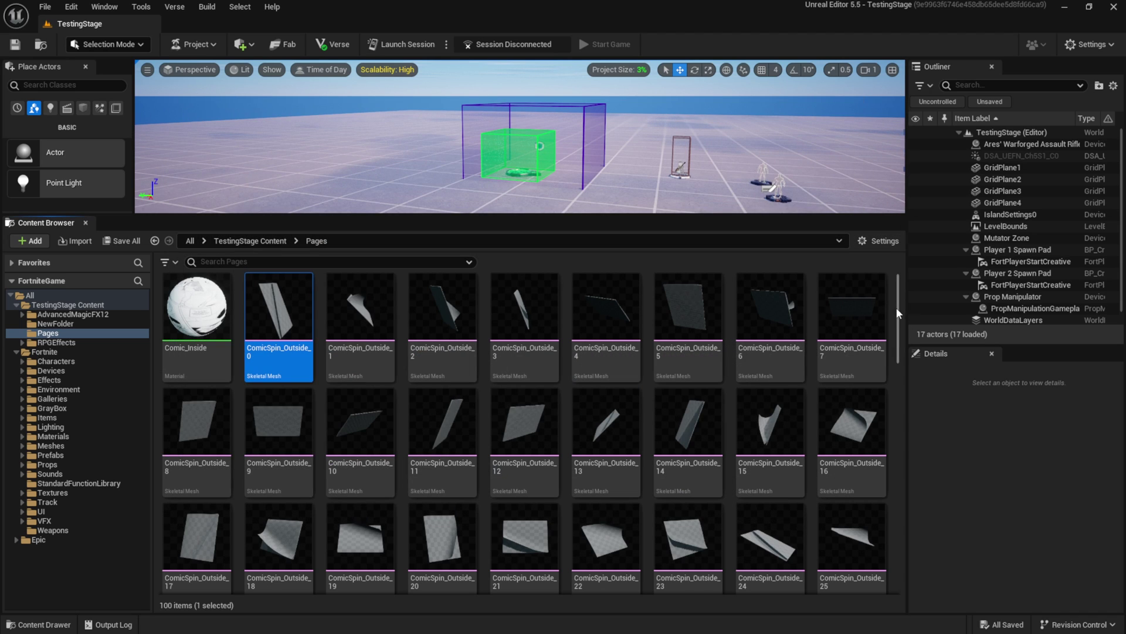
# Open the Villian_Cover material in a maximized material editor with its nodes centred.
pyautogui.moveTo(896, 307); pyautogui.dragTo(899, 564)
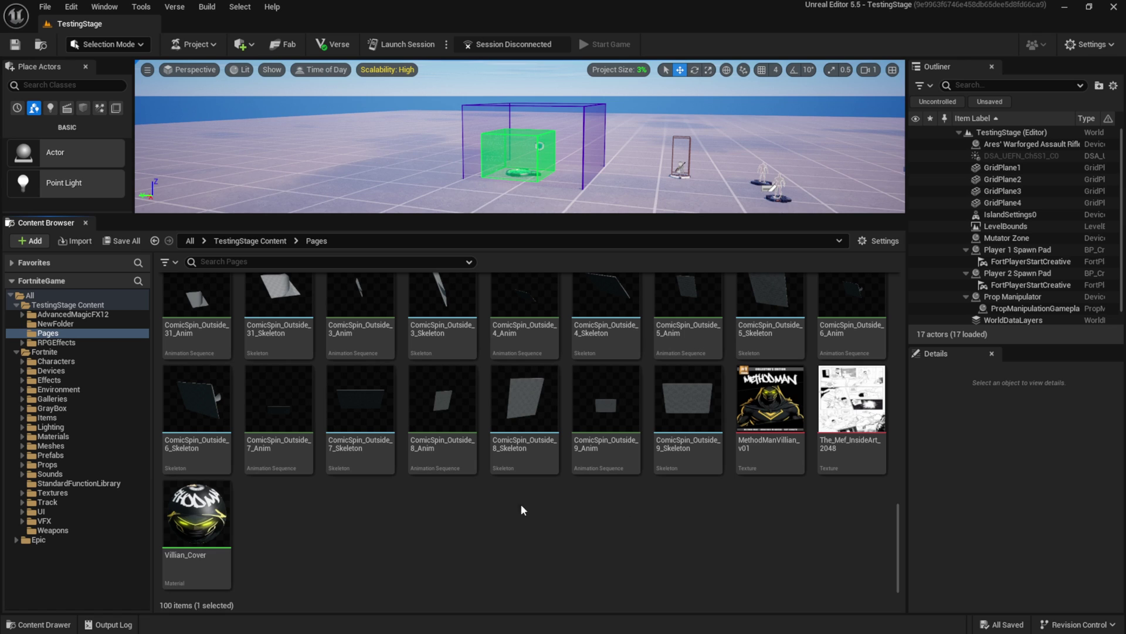
pyautogui.click(198, 523)
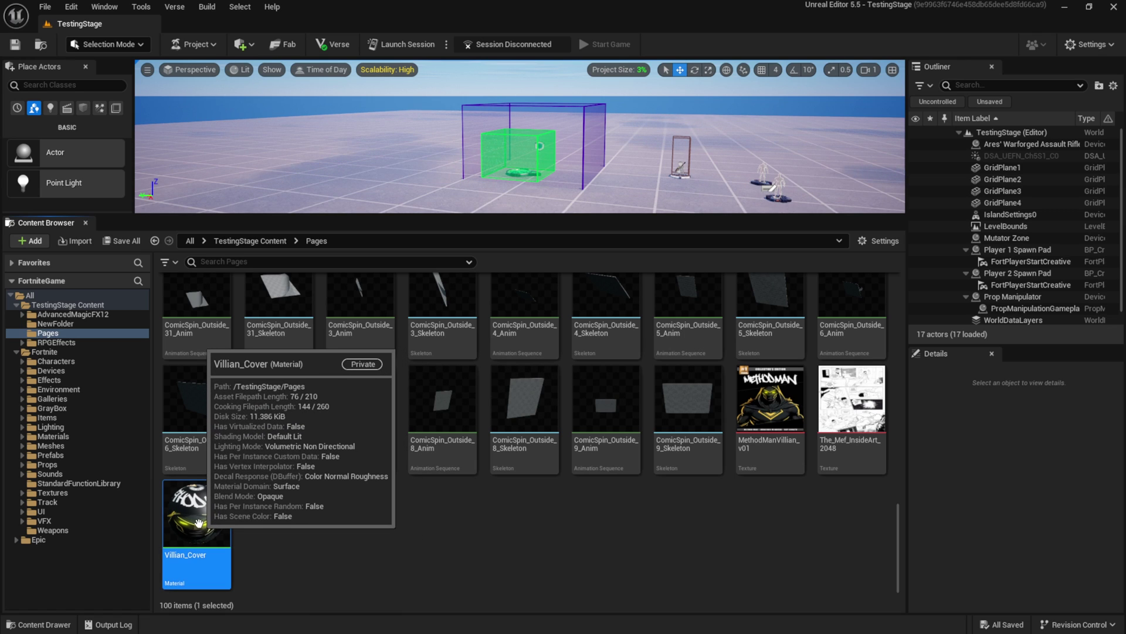
pyautogui.doubleClick(199, 522)
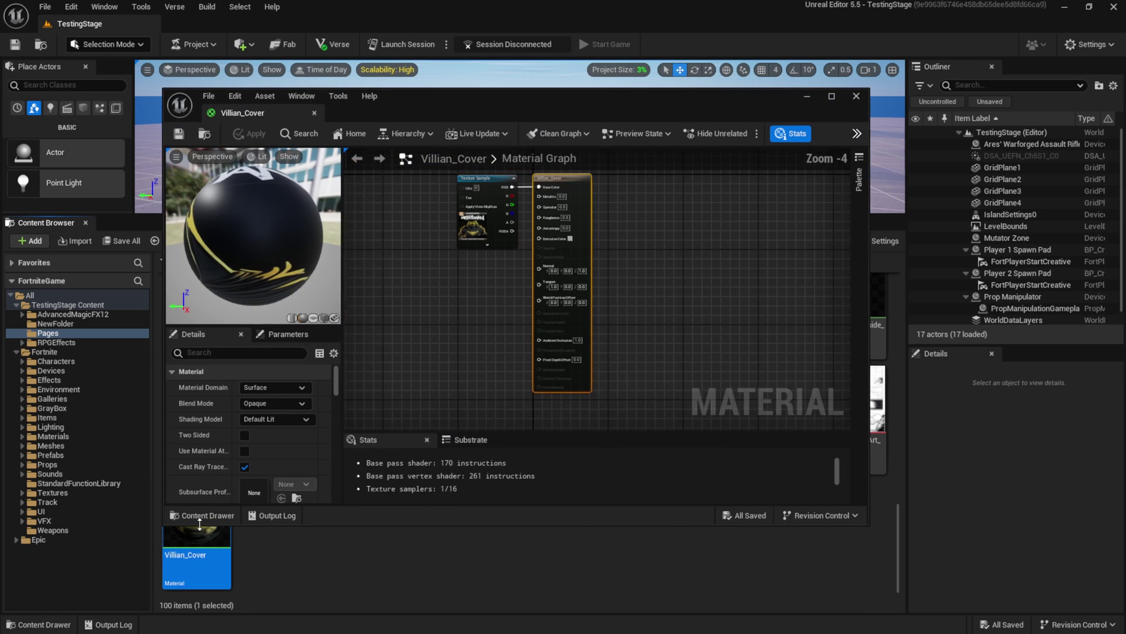
pyautogui.click(831, 96)
pyautogui.scroll(3, 613, 176)
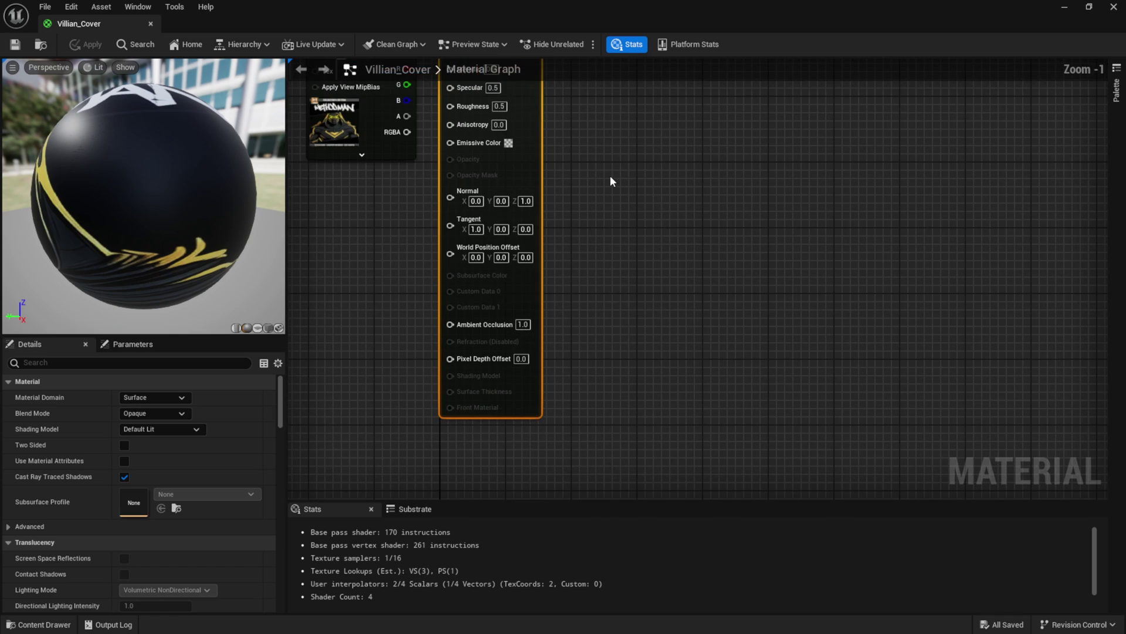
pyautogui.moveTo(610, 175); pyautogui.dragTo(842, 278, button='right')
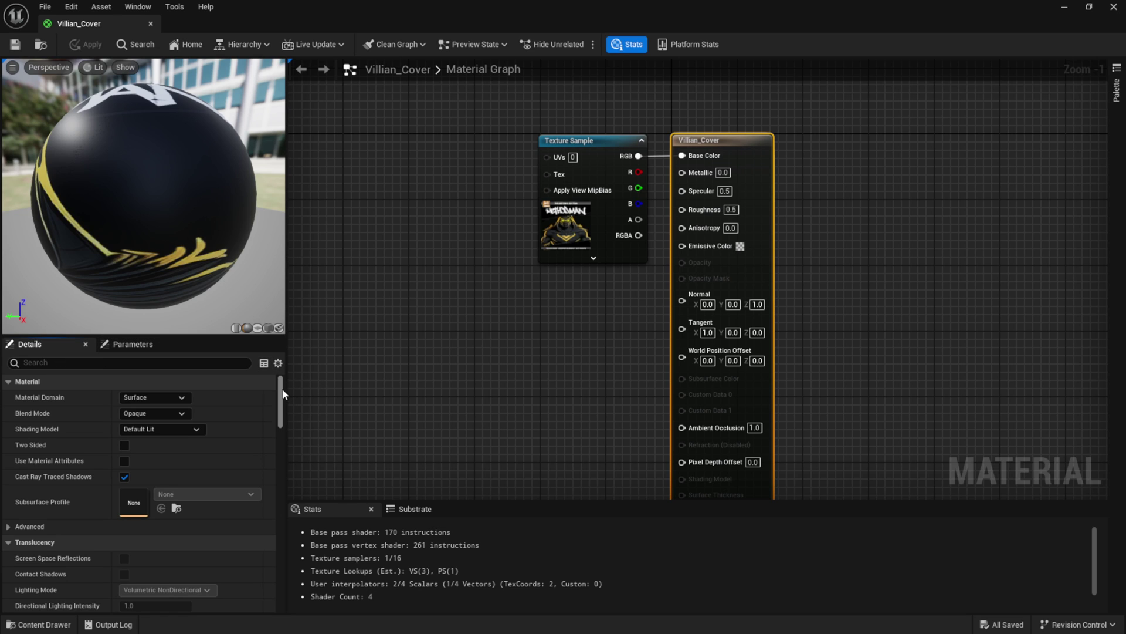
# Tick Used with Skeletal Mesh under Usage and save Villian_Cover.
pyautogui.moveTo(281, 394); pyautogui.dragTo(278, 528)
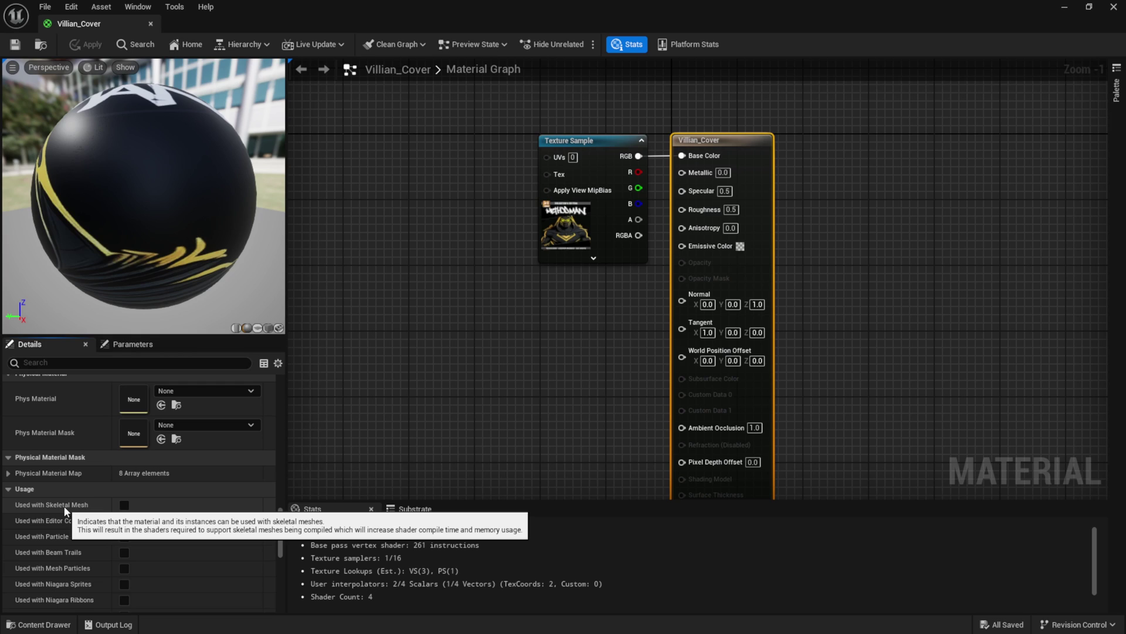
pyautogui.click(124, 506)
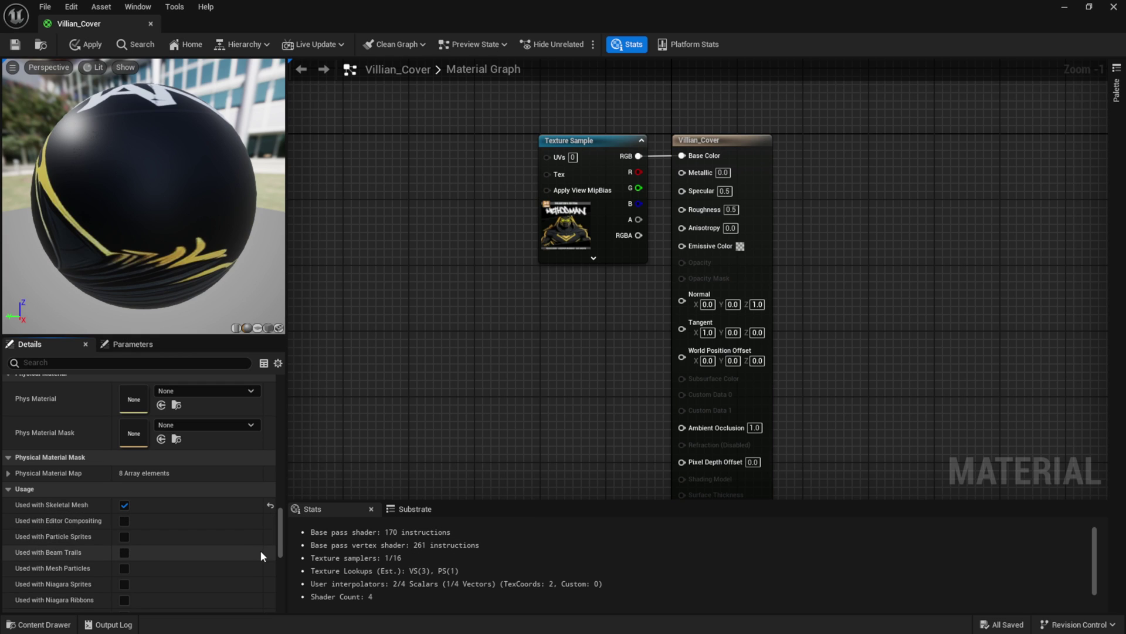
pyautogui.click(15, 46)
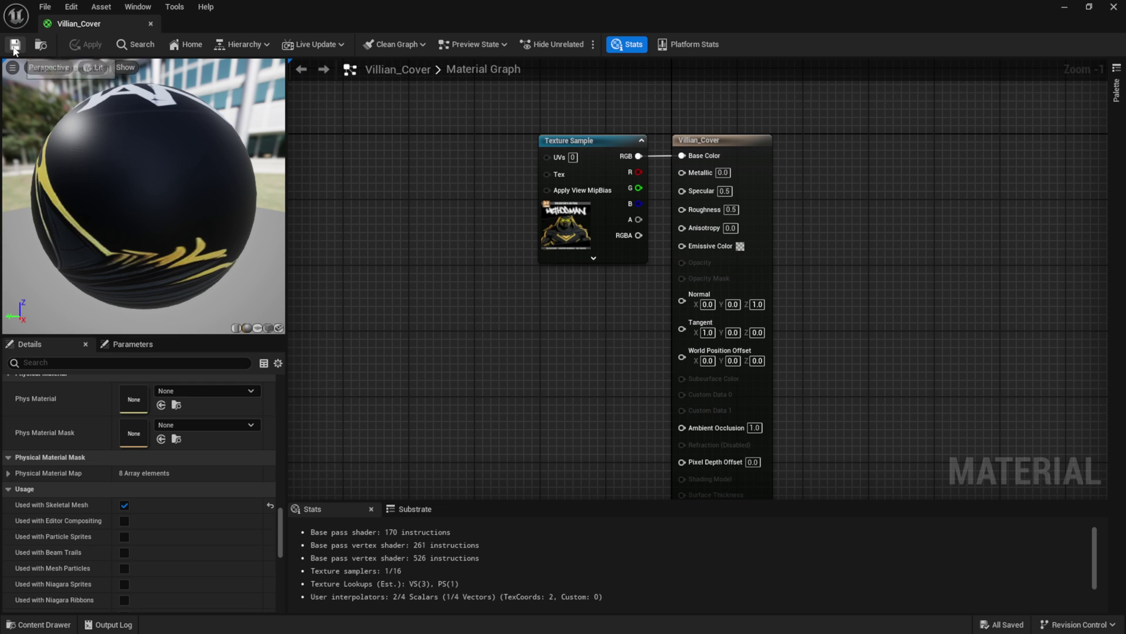
# Return to the level and bring up the ComicSpin_Outside_0 mesh.
pyautogui.click(1066, 7)
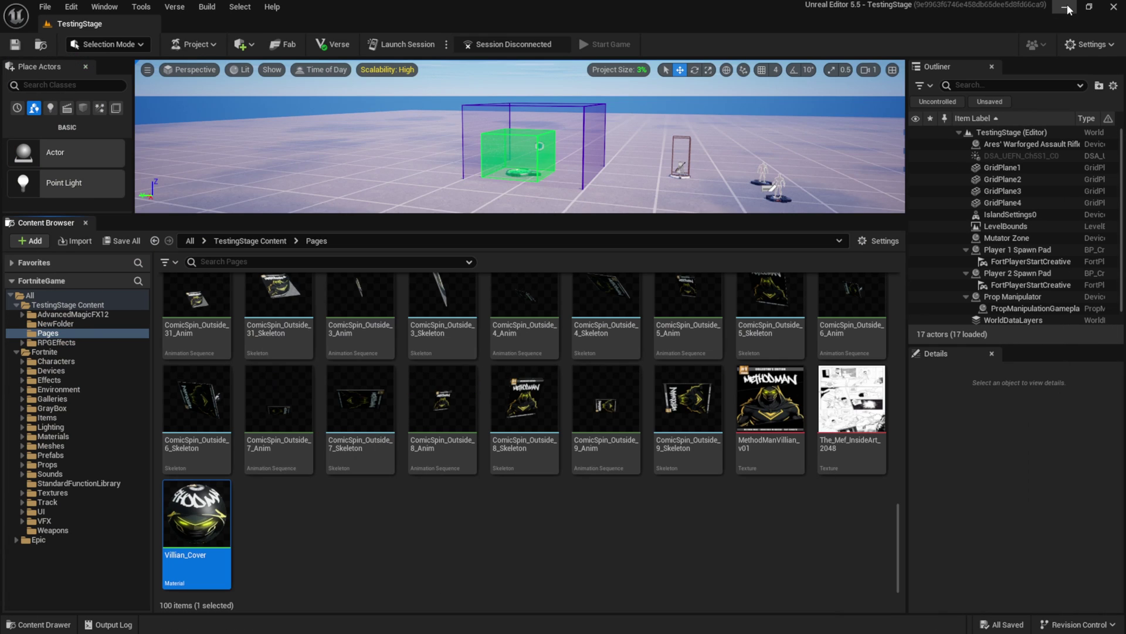
pyautogui.scroll(3, 523, 452)
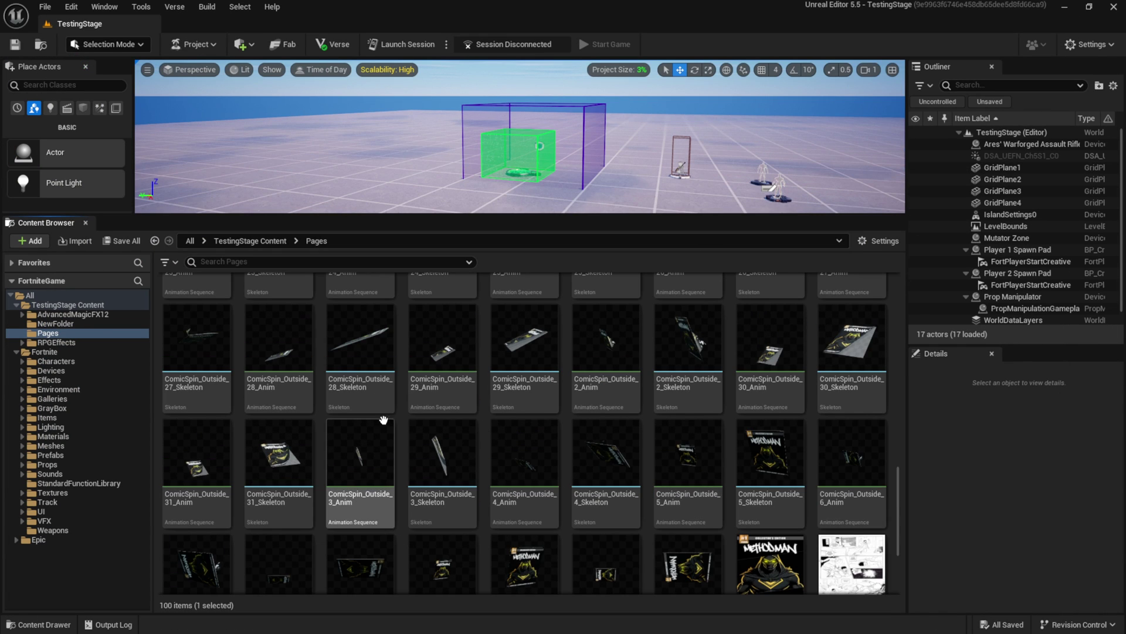
pyautogui.moveTo(897, 493); pyautogui.dragTo(914, 286)
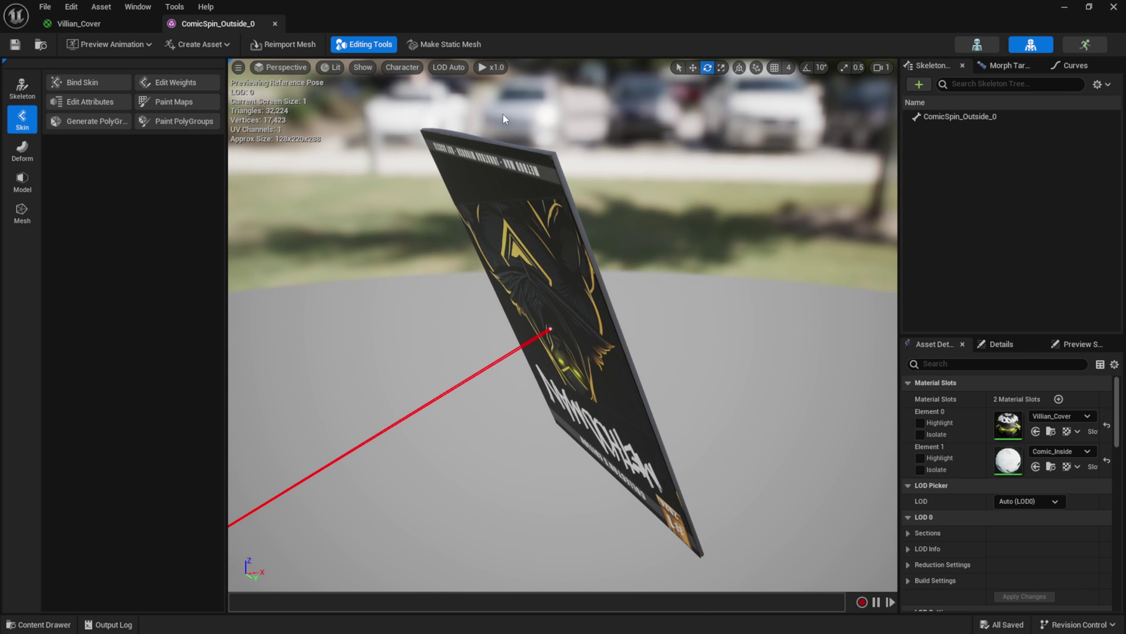
# Make Villian_Cover two-sided and save, then orbit ComicSpin_Outside_0 to view its back.
pyautogui.click(135, 24)
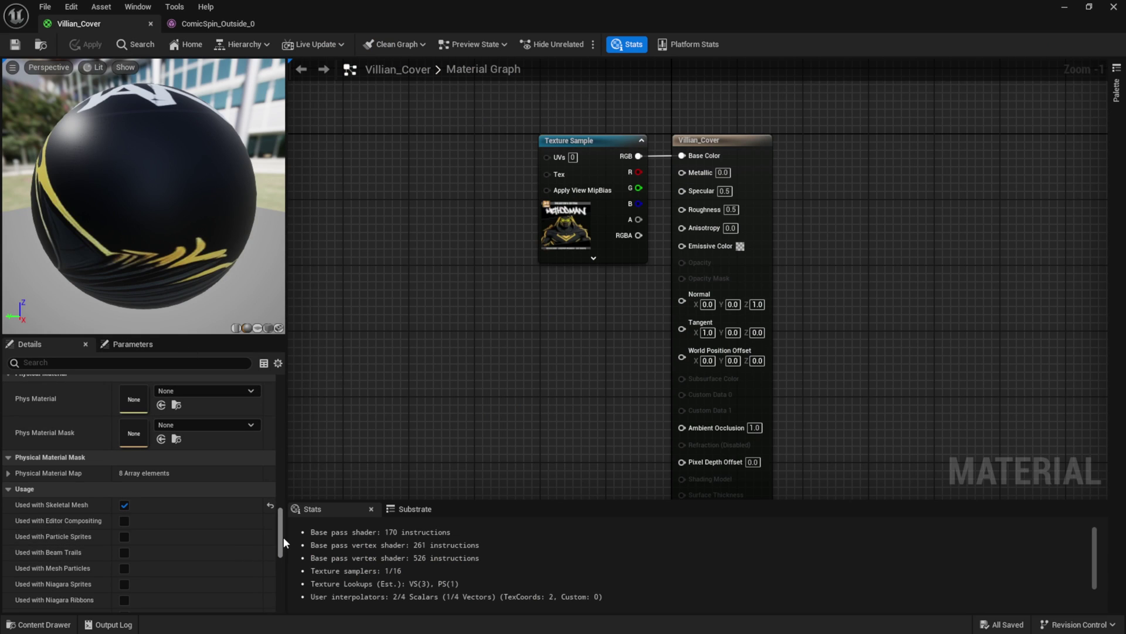
pyautogui.moveTo(284, 482); pyautogui.dragTo(297, 388)
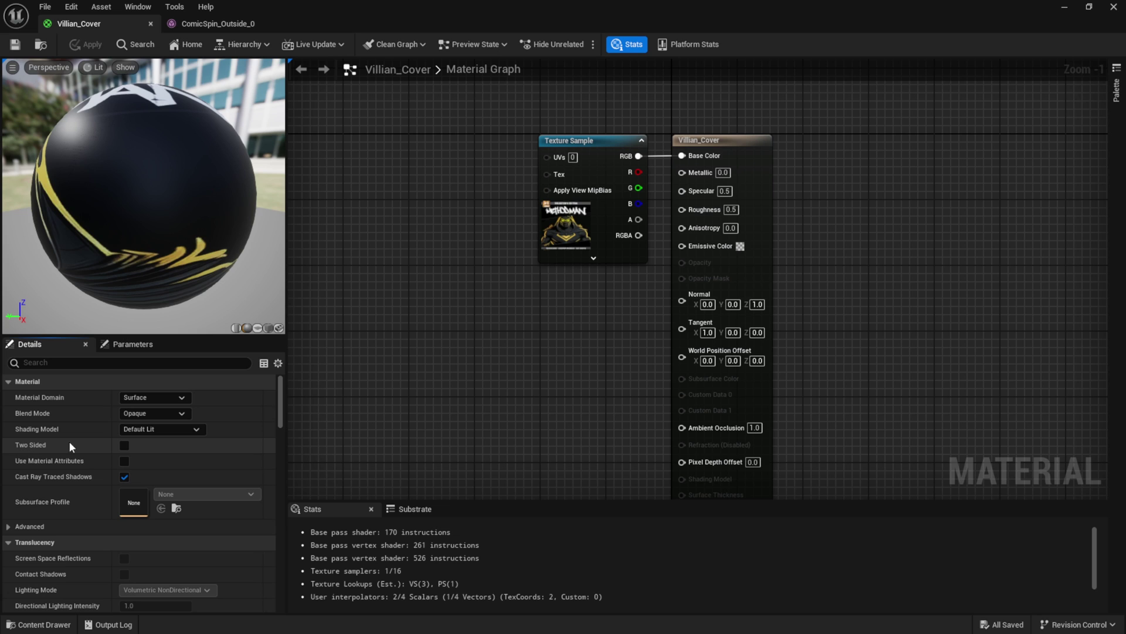
pyautogui.click(126, 444)
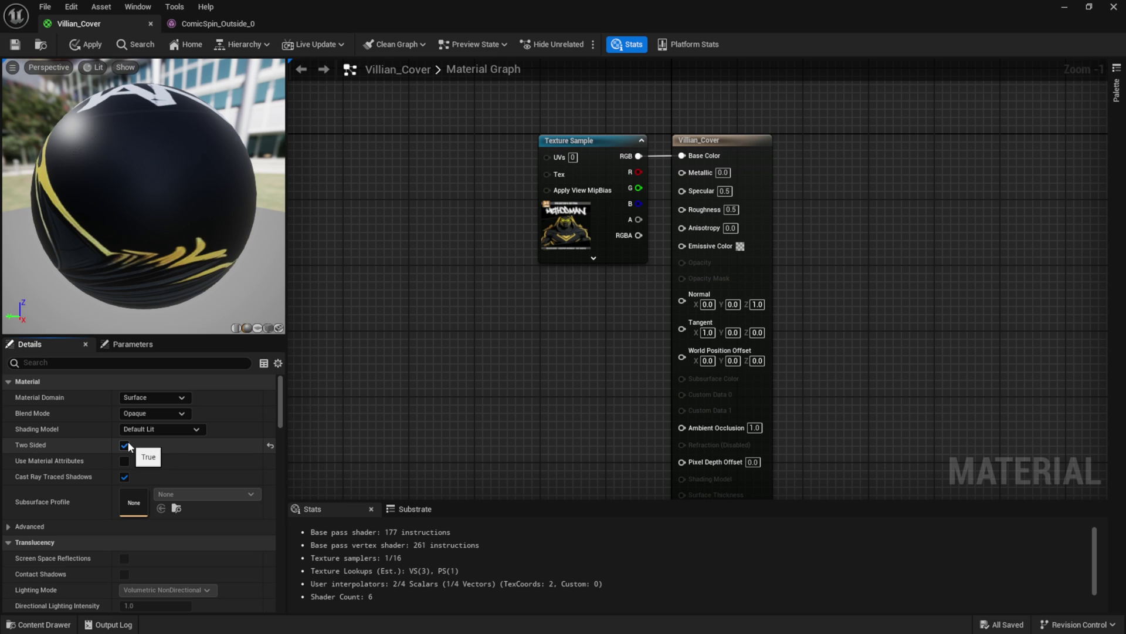
pyautogui.click(16, 44)
pyautogui.click(217, 24)
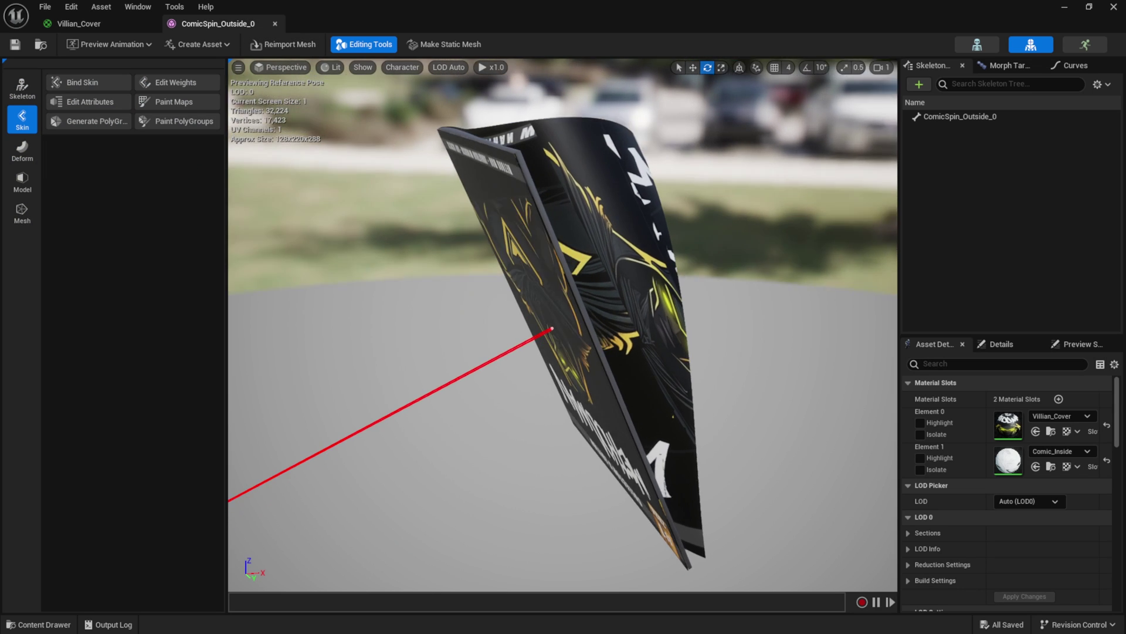
pyautogui.moveTo(563, 322); pyautogui.dragTo(541, 296)
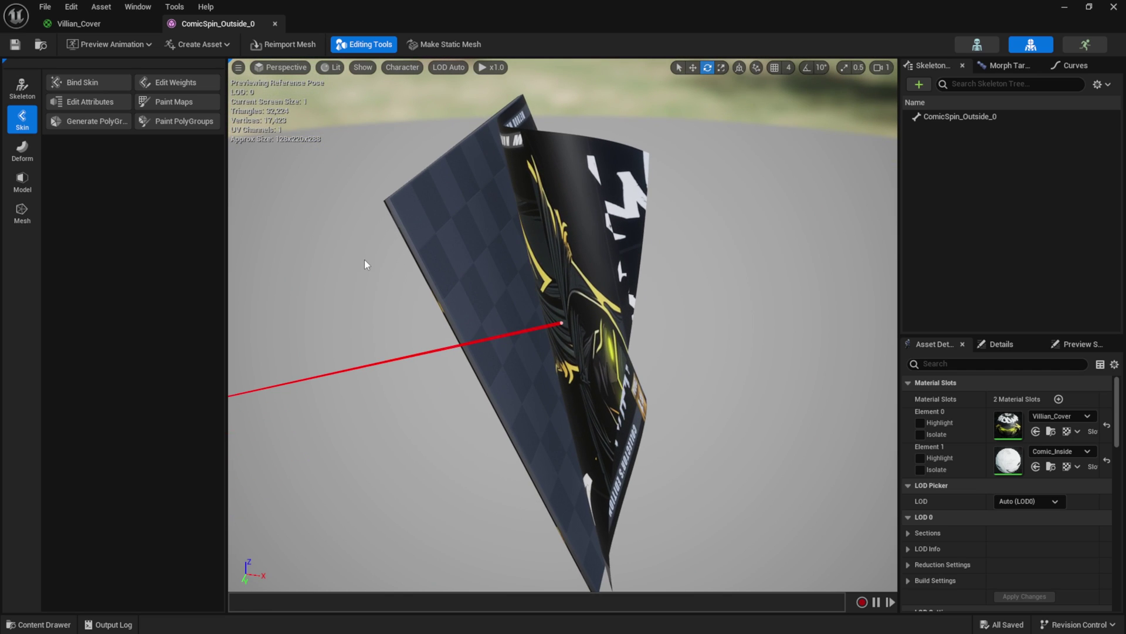
# Open the Comic_Inside material from the Content Browser in the material editor.
pyautogui.click(1064, 7)
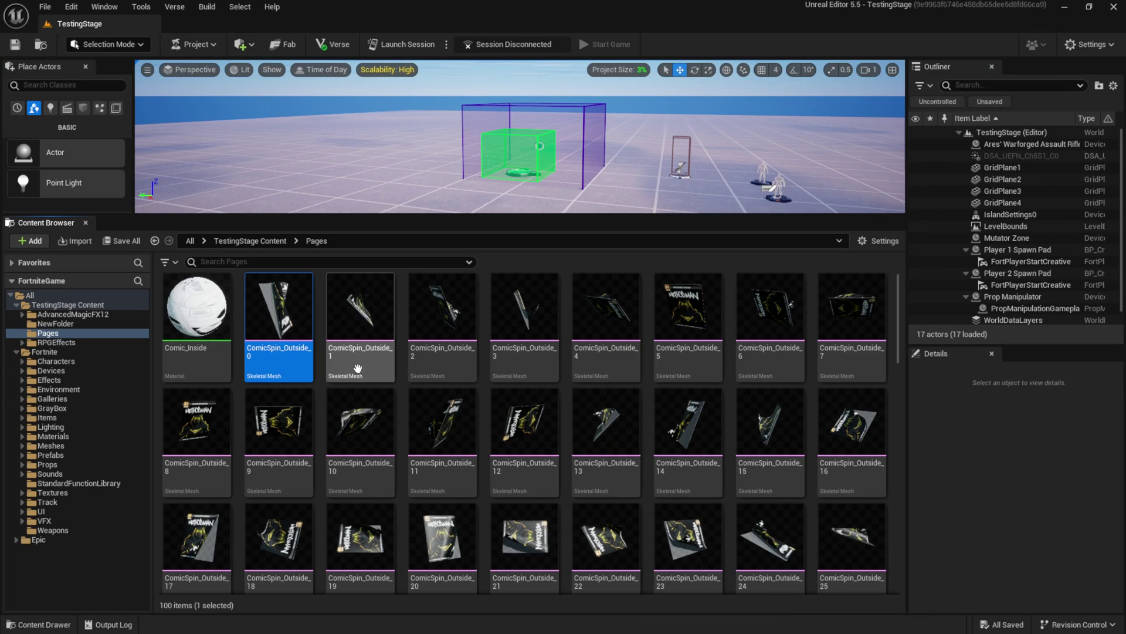
pyautogui.click(198, 308)
pyautogui.doubleClick(199, 308)
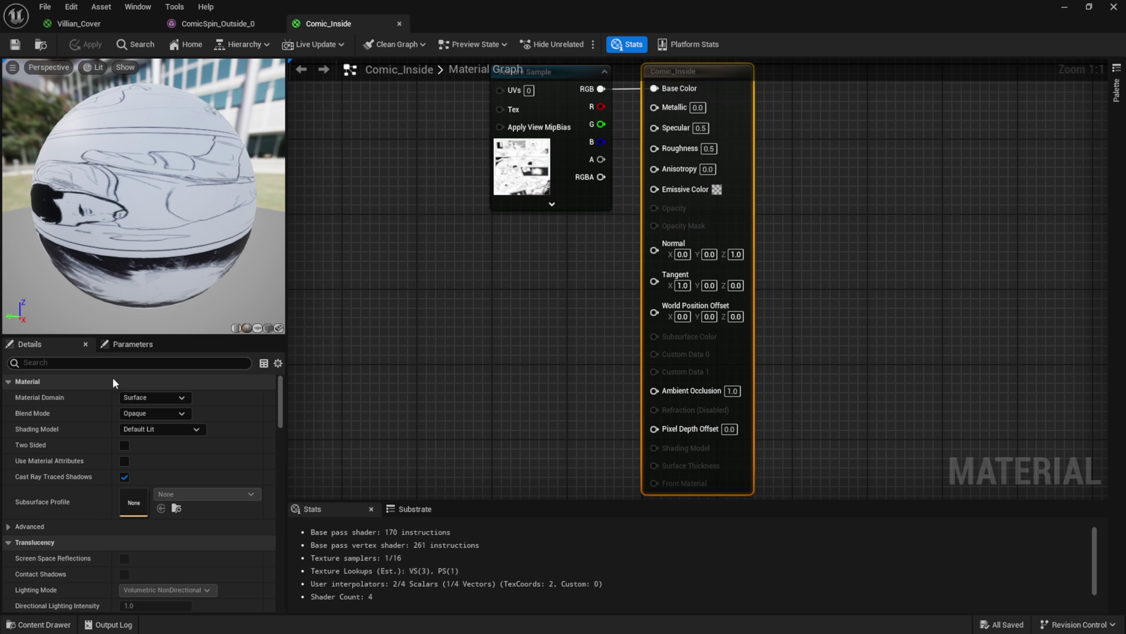
pyautogui.scroll(-15, 272, 398)
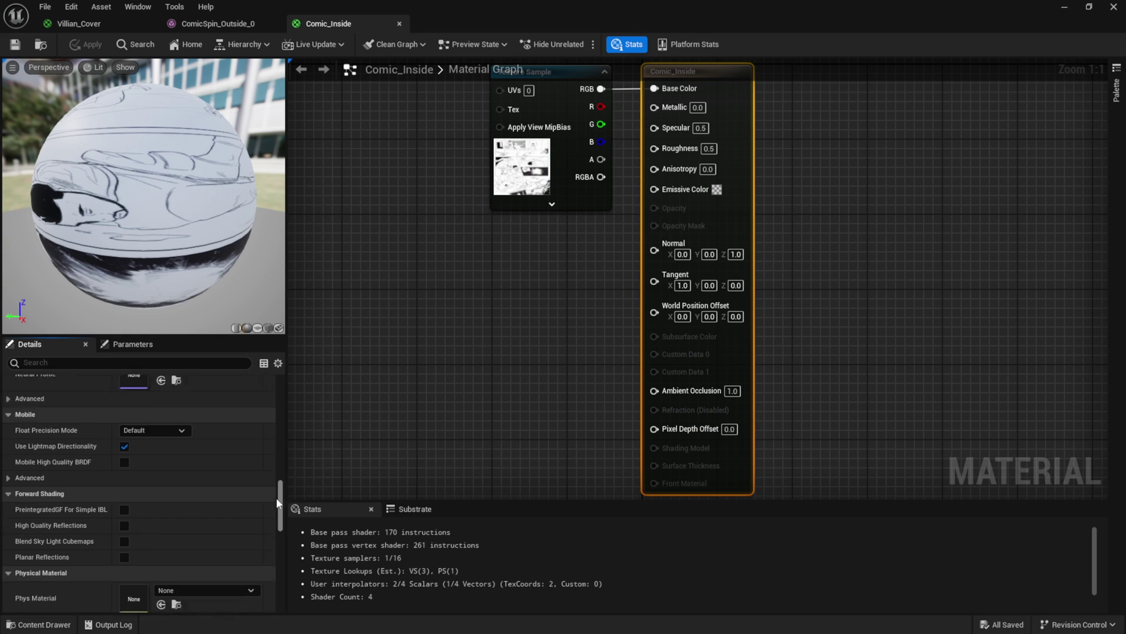
pyautogui.scroll(1, 283, 534)
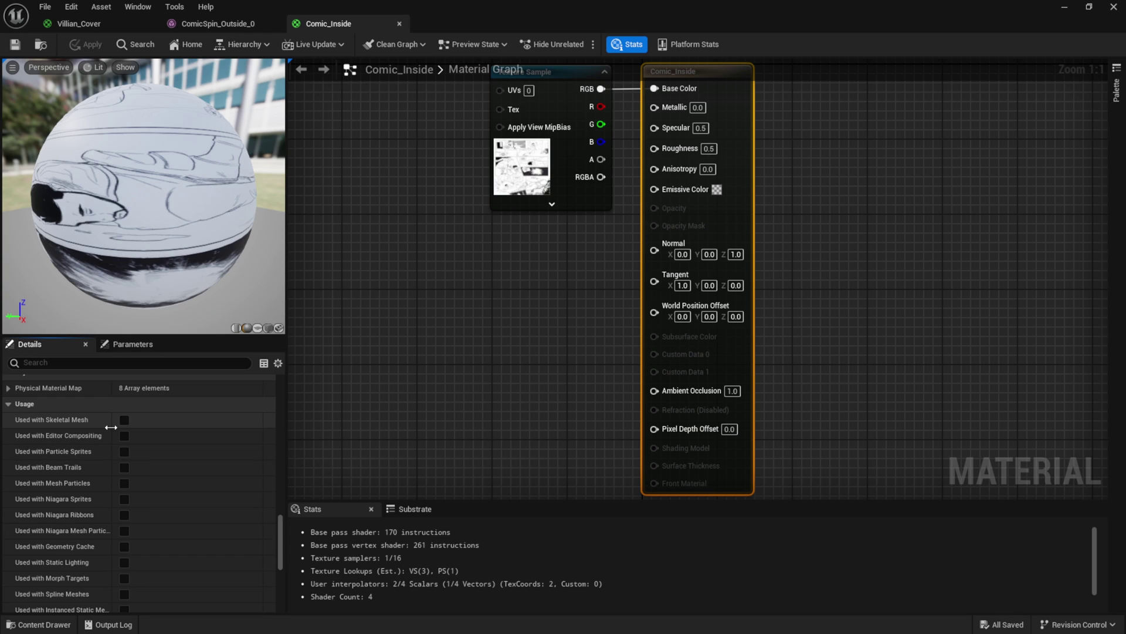
# Enable Used with Skeletal Mesh and Two Sided on the Comic_Inside material.
pyautogui.moveTo(112, 427); pyautogui.dragTo(141, 432)
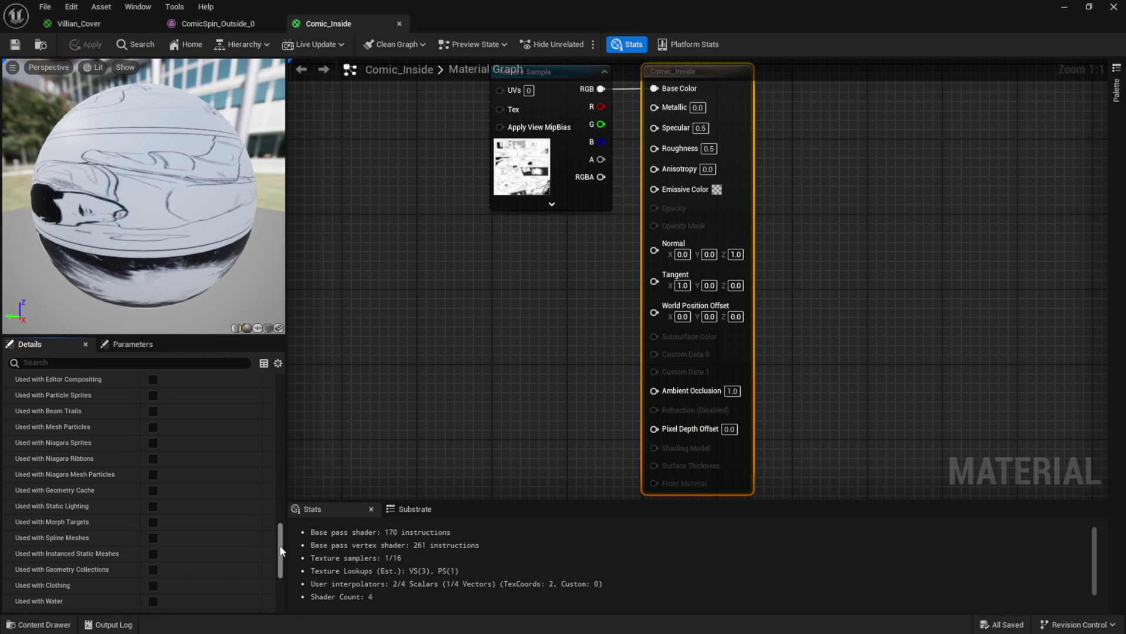
pyautogui.moveTo(280, 550)
pyautogui.mouseDown()
pyautogui.moveTo(282, 572)
pyautogui.moveTo(284, 474)
pyautogui.moveTo(287, 522)
pyautogui.mouseUp()
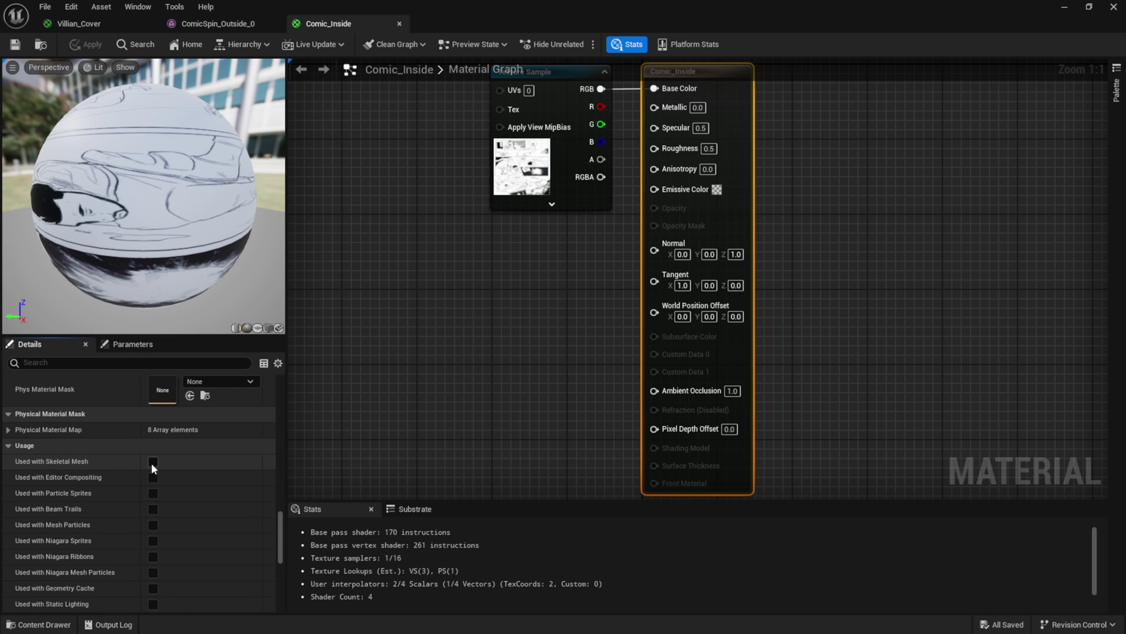
pyautogui.click(152, 466)
pyautogui.moveTo(281, 519); pyautogui.dragTo(293, 393)
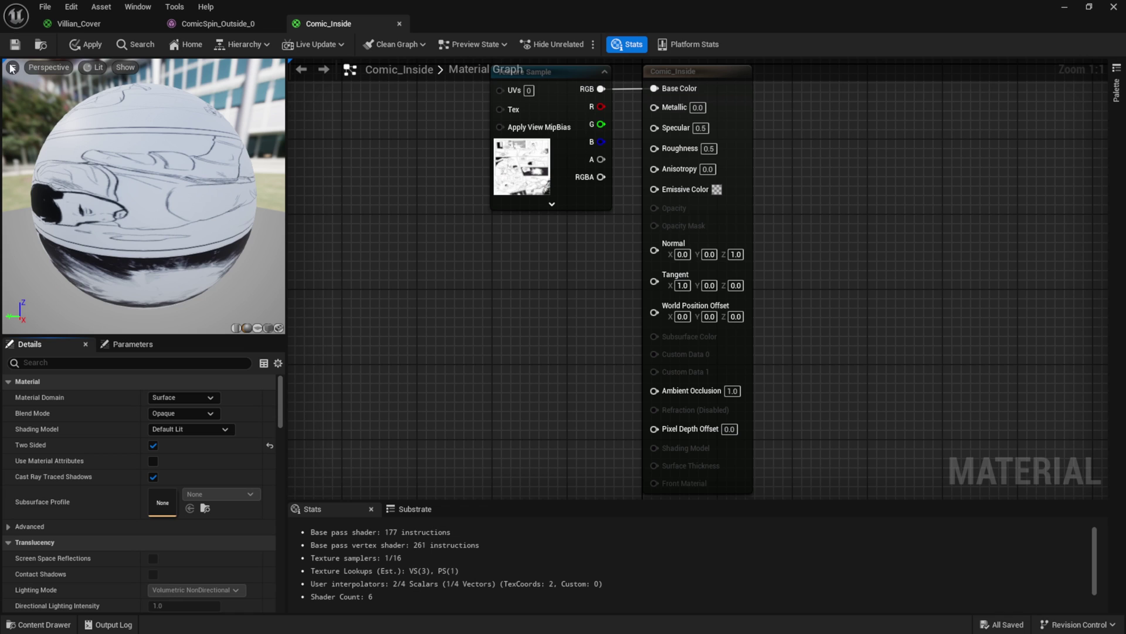
# Orbit the ComicSpin_Outside_0 preview to see the inside-page panels beside the cover art.
pyautogui.click(231, 25)
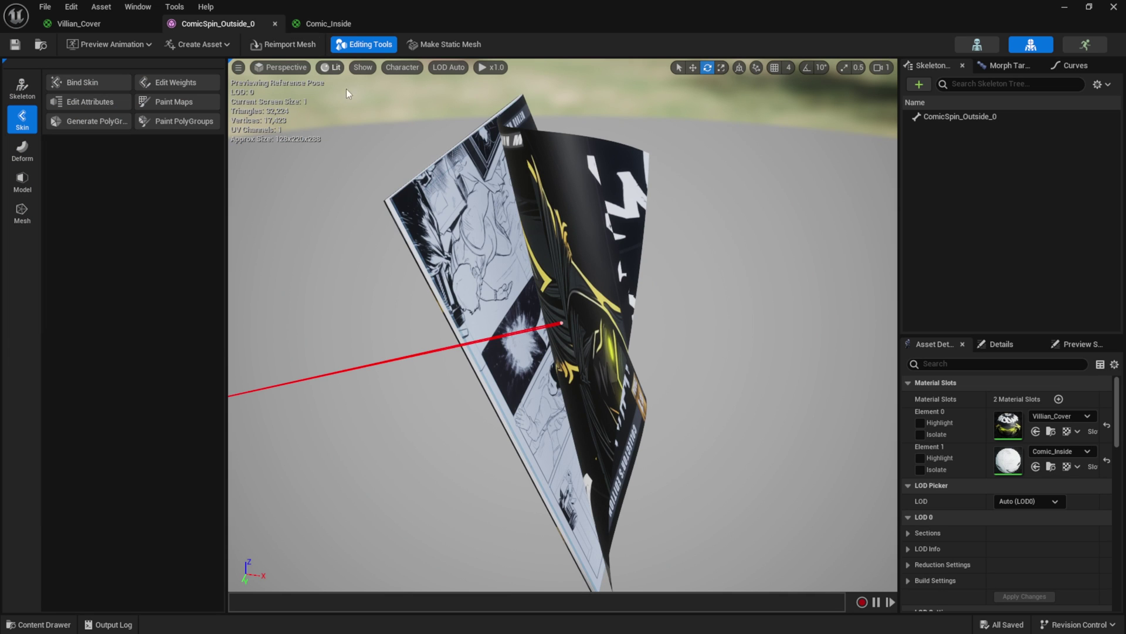
pyautogui.moveTo(476, 334)
pyautogui.mouseDown()
pyautogui.moveTo(446, 320)
pyautogui.moveTo(470, 331)
pyautogui.mouseUp()
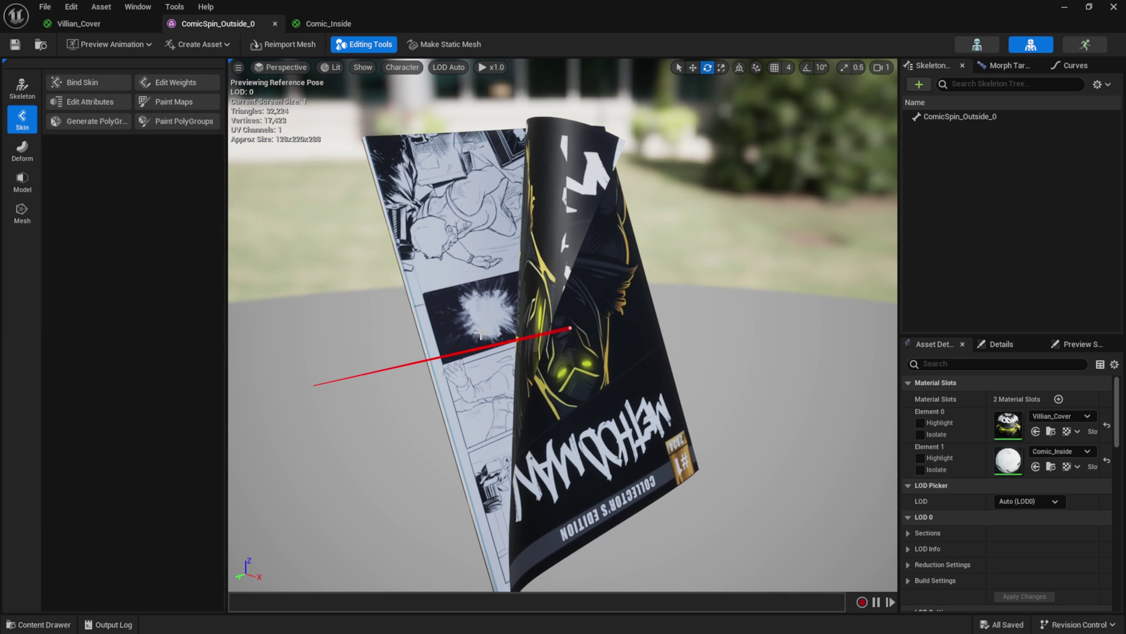